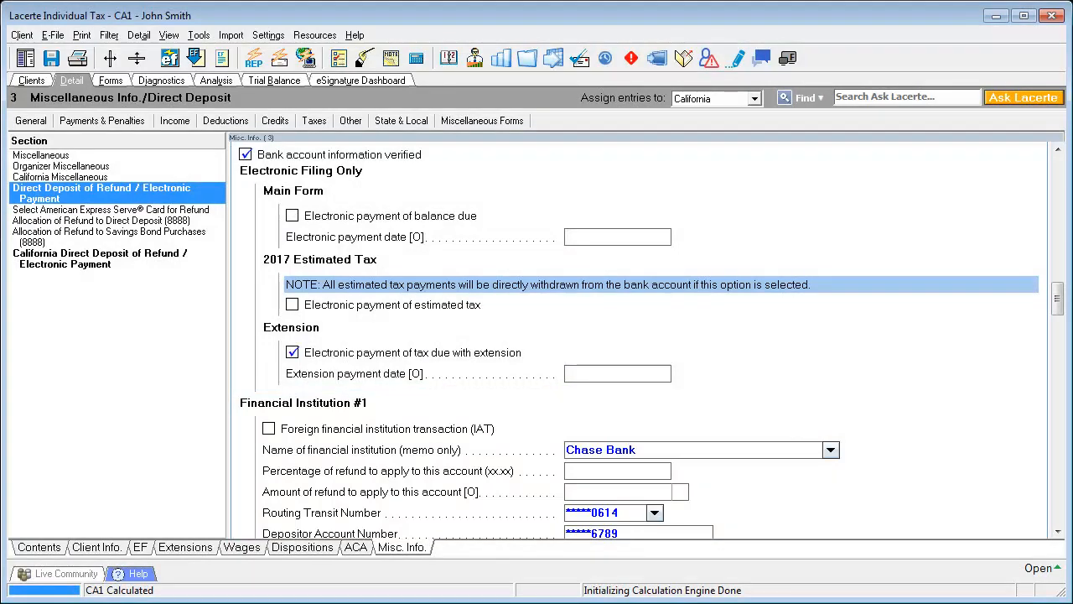
Open the California Direct Deposit of Refund / Electronic Payment section of the client's return
left_click(100, 259)
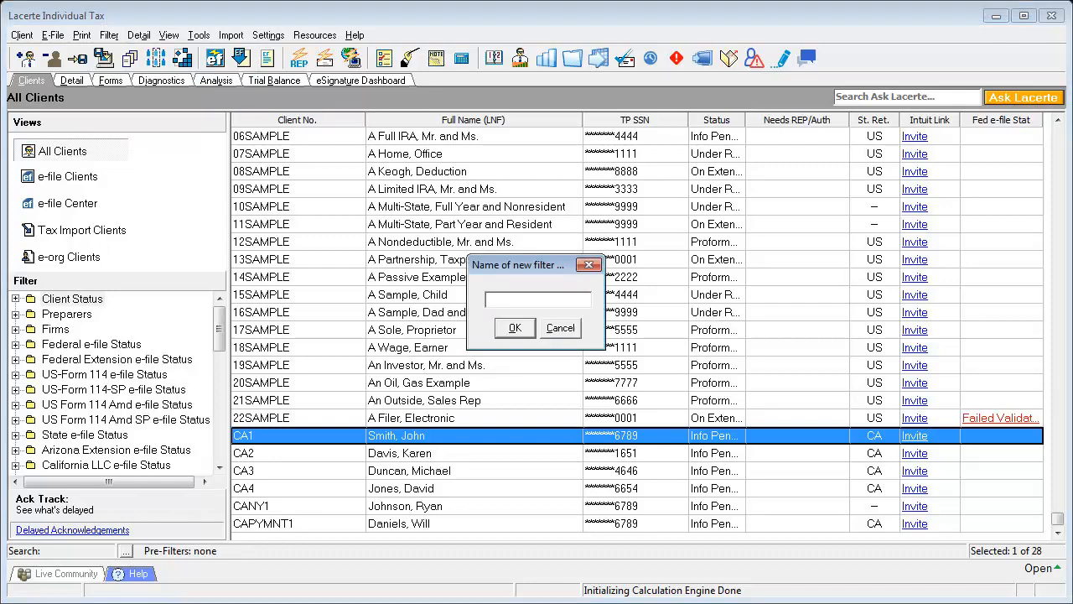
Name the new client filter CA Extension and create a filter group named CA Return in it
type("CA Extension")
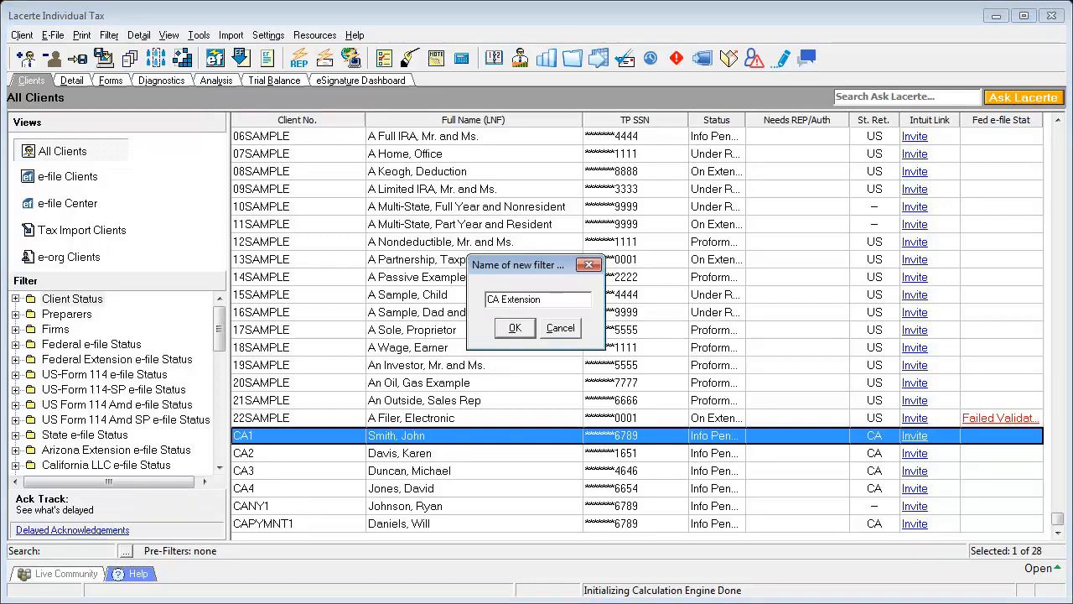
key("Return")
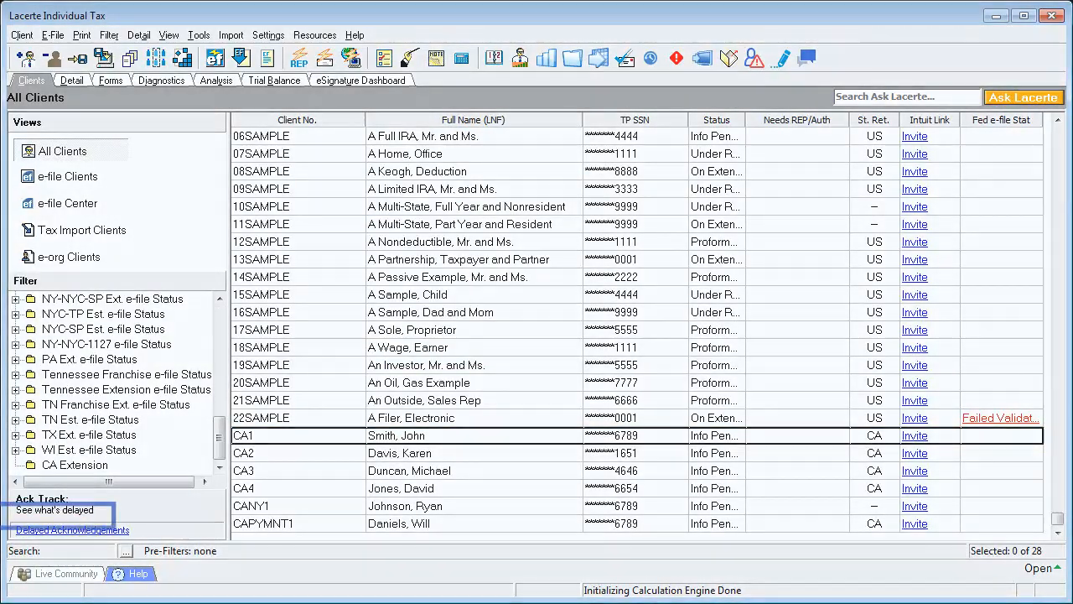
left_click(75, 464)
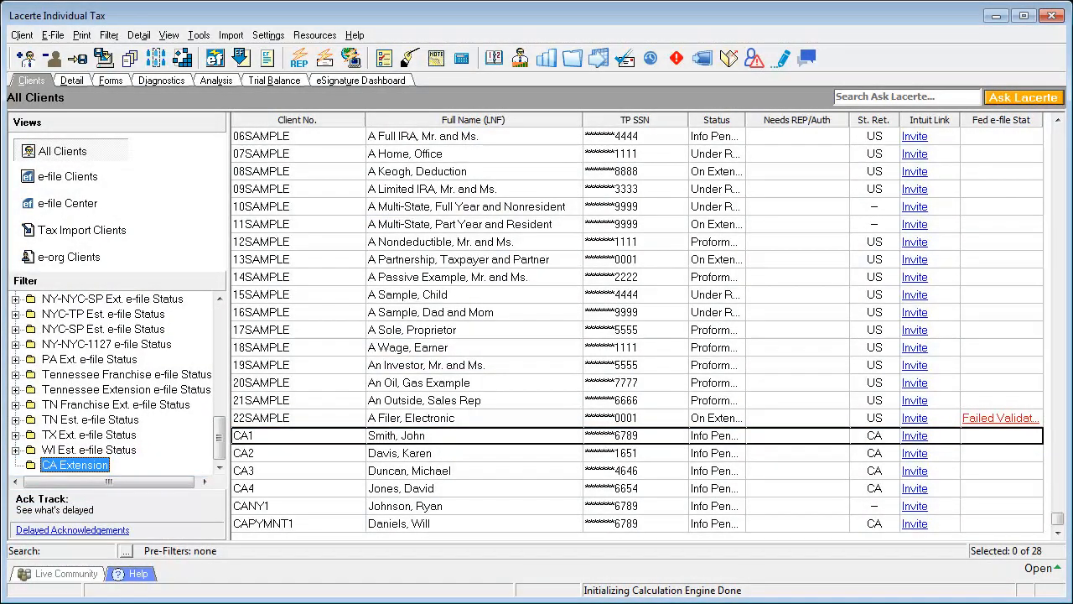
right_click(93, 467)
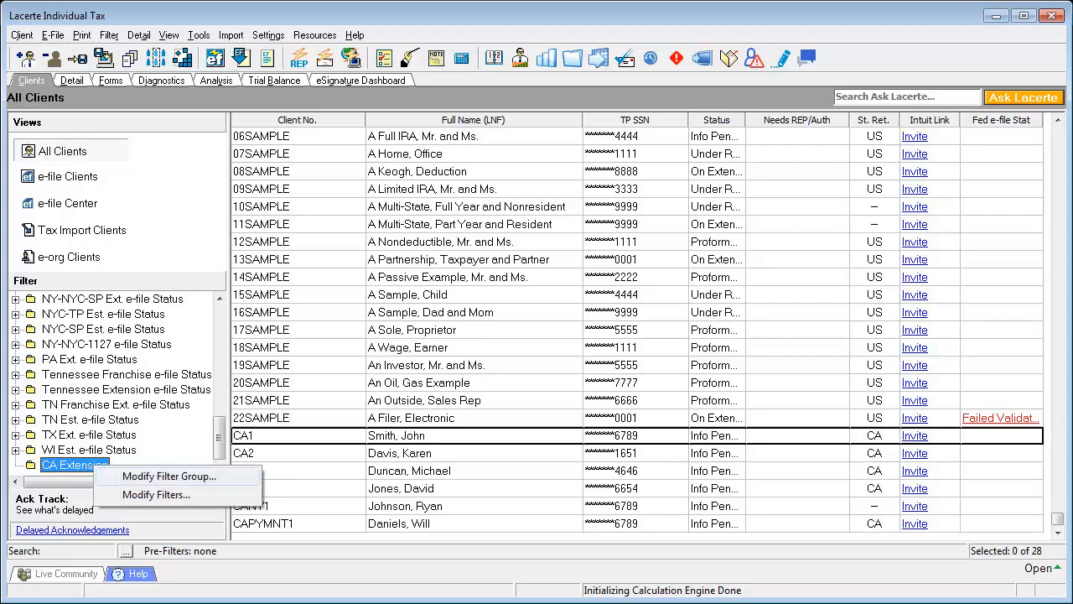
left_click(170, 476)
type("CA Return")
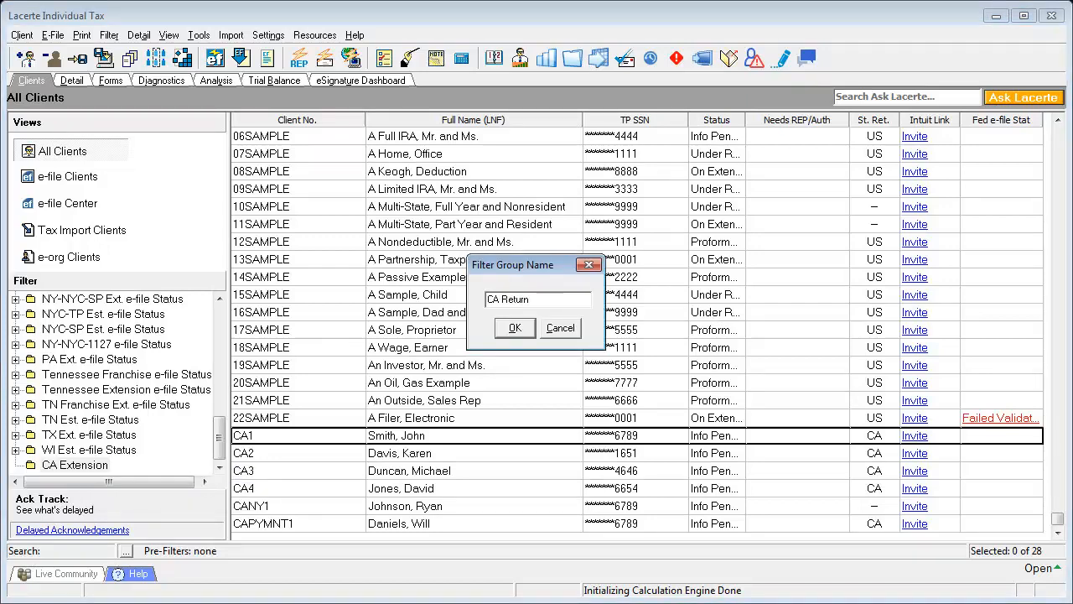
key("Return")
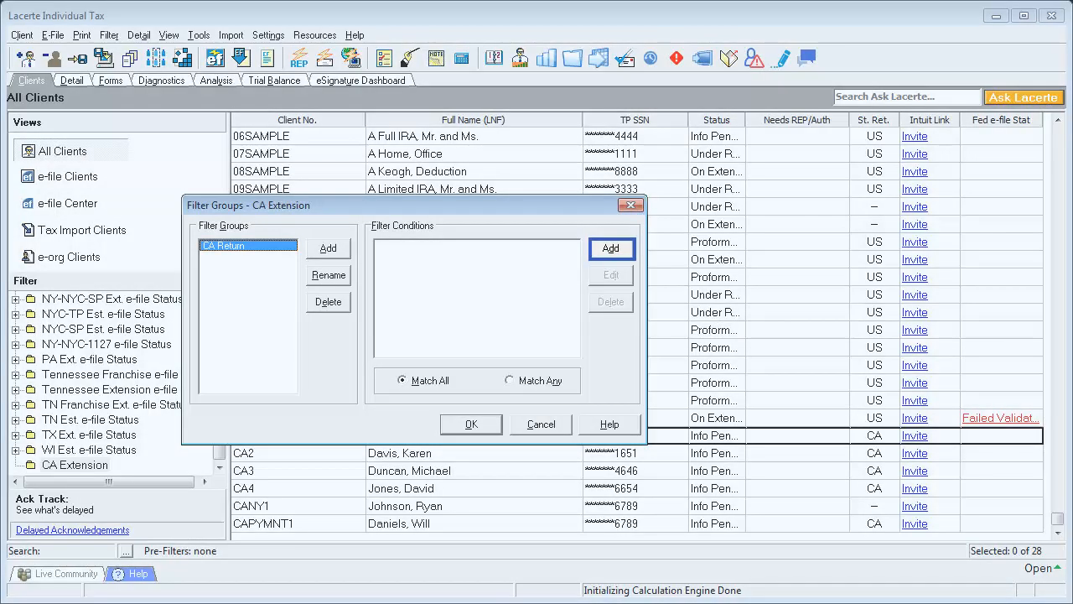
Add a filter condition to the CA Return group requiring that State is CA
left_click(612, 249)
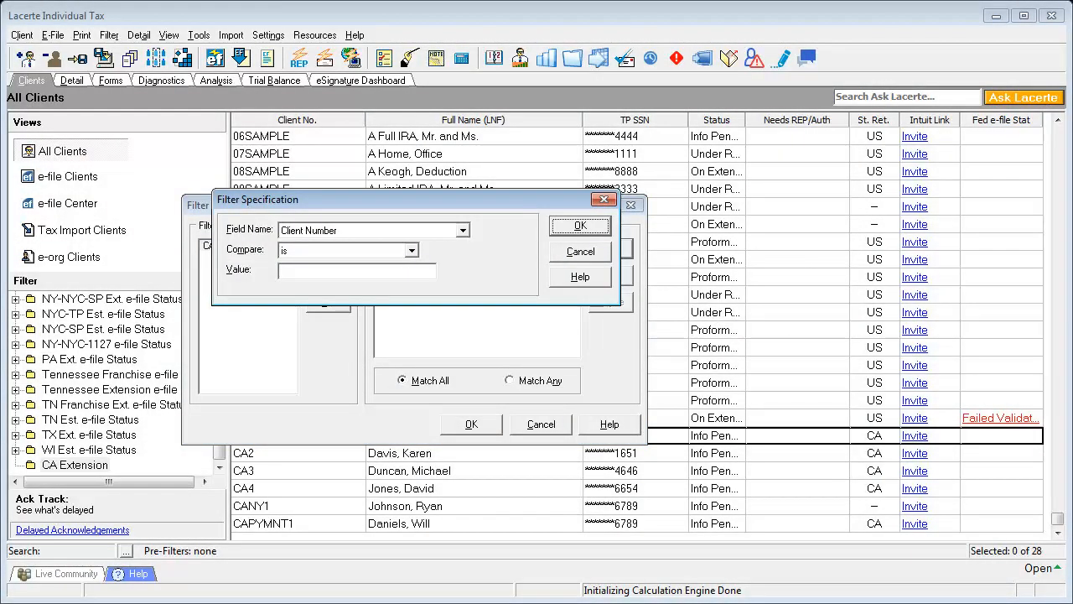
left_click(463, 231)
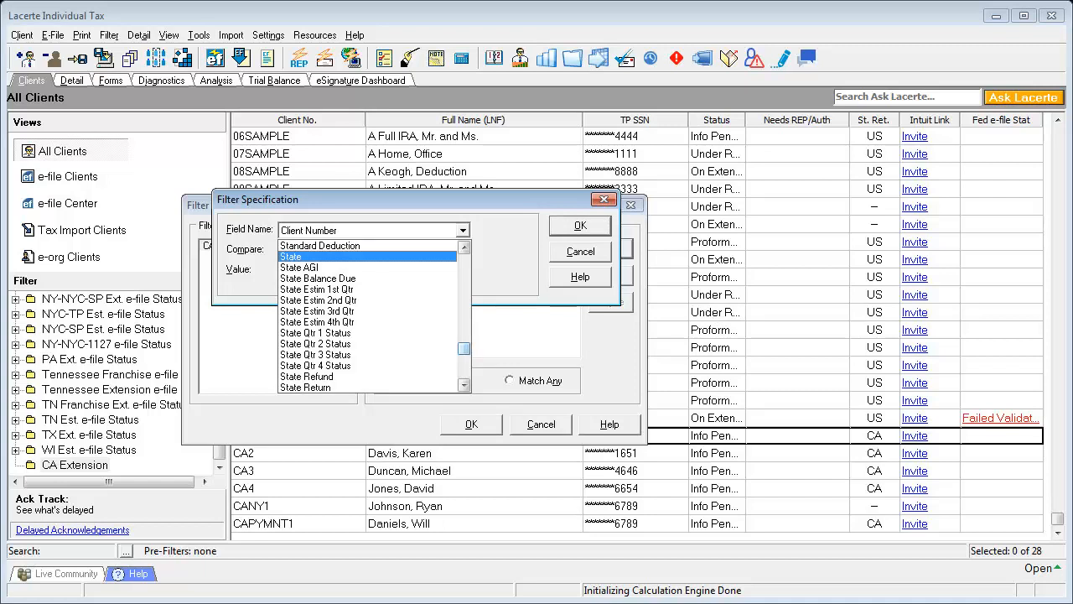
left_click(292, 256)
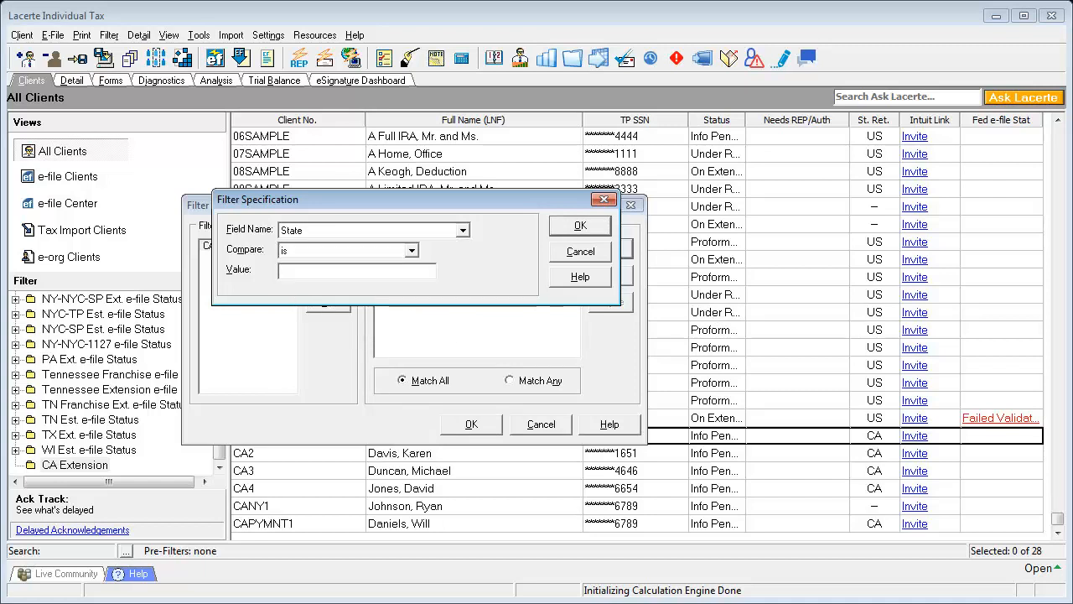
type("CA")
key("Return")
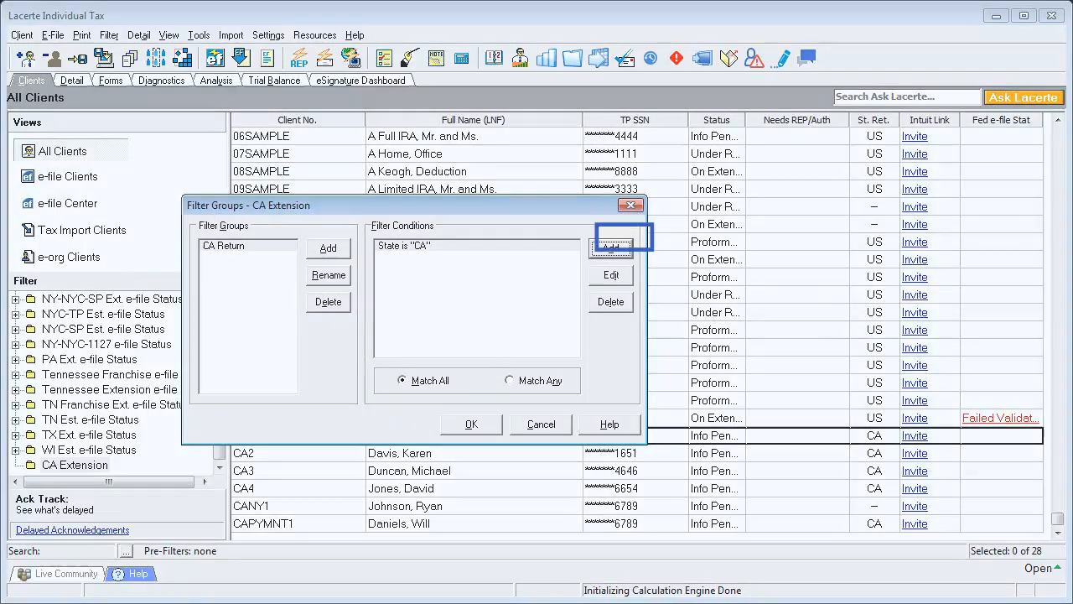
Add a second CA Return condition on State Tax Due Plus Penalties & Interest with the comparison "is at least"
key("Return")
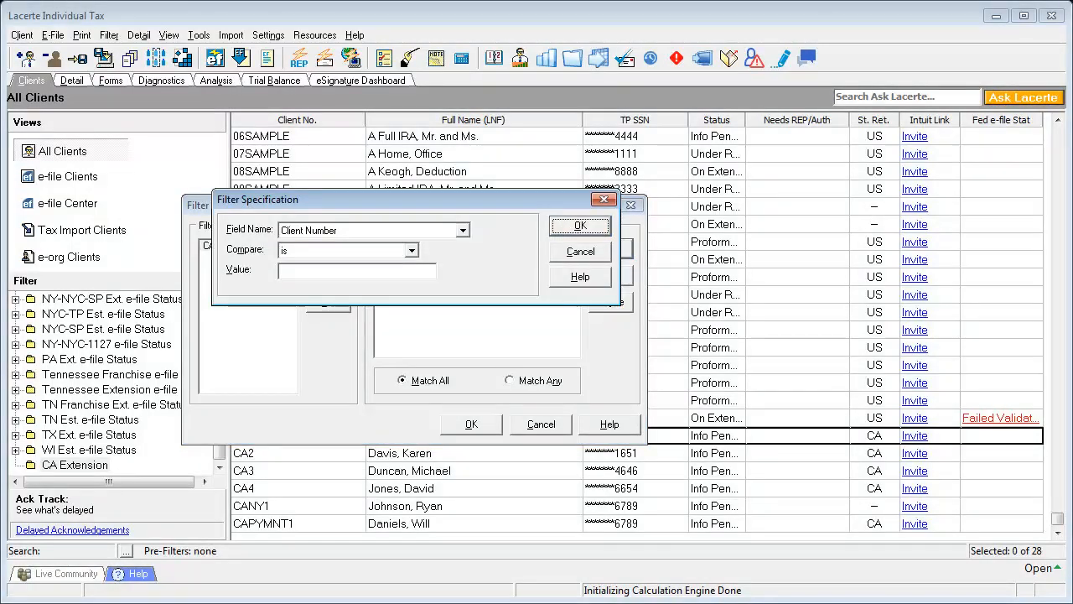
left_click(463, 230)
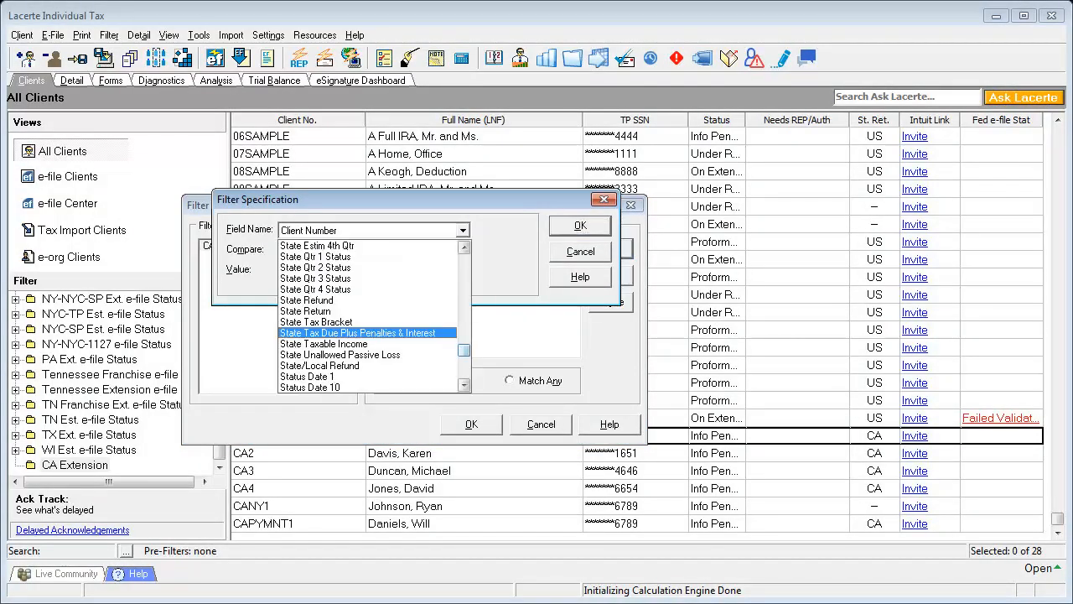
key("Return")
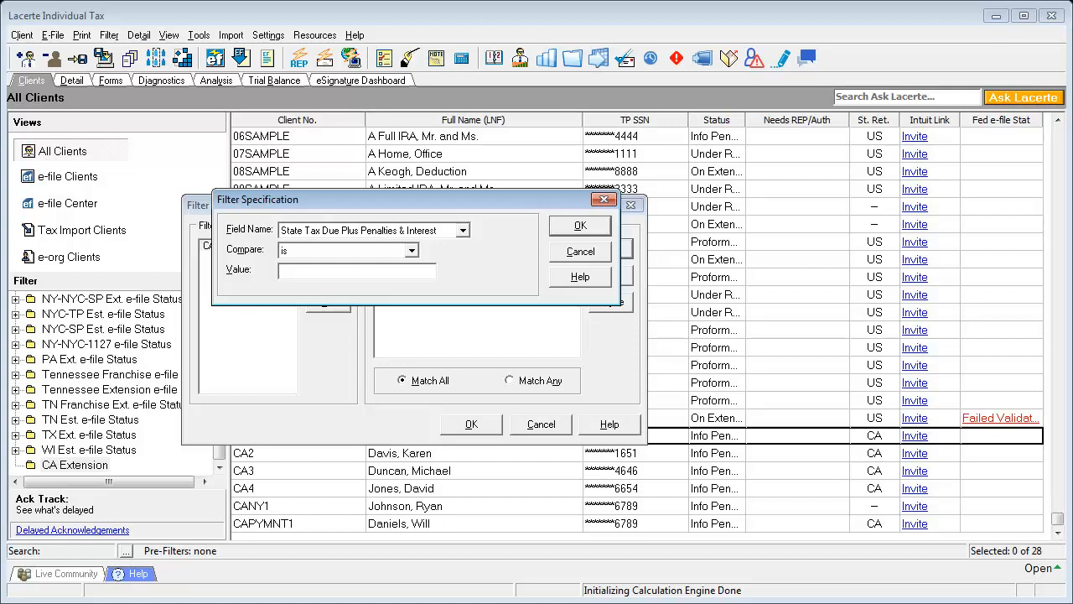
left_click(412, 251)
left_click(324, 322)
key("Return")
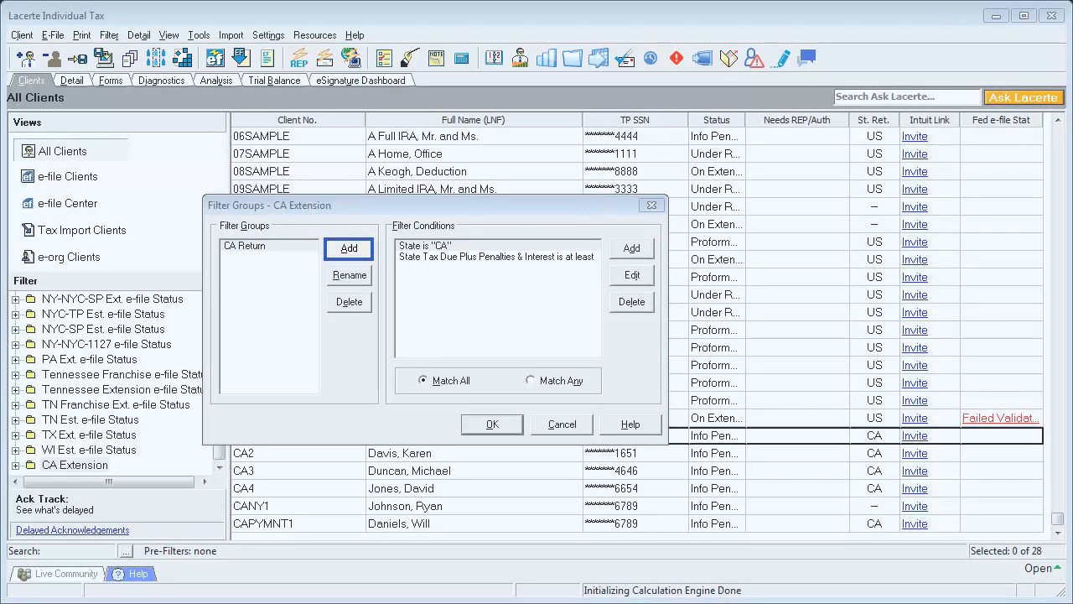
Add a Multi State filter group with the condition Multi-State Return? is Yes, and save the CA Extension filter
left_click(350, 248)
type("Multi State")
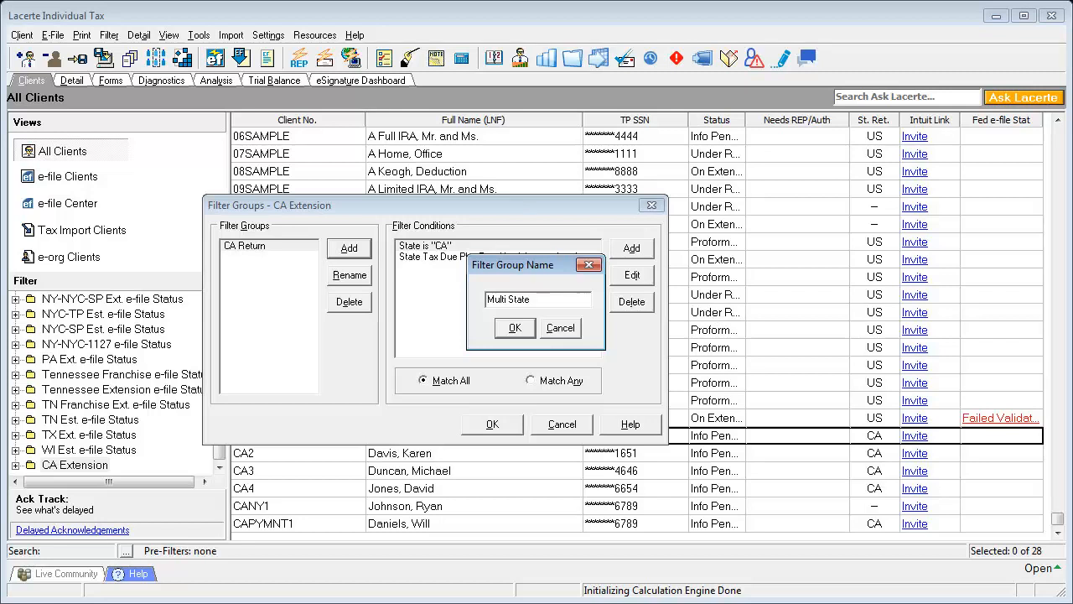
key("Return")
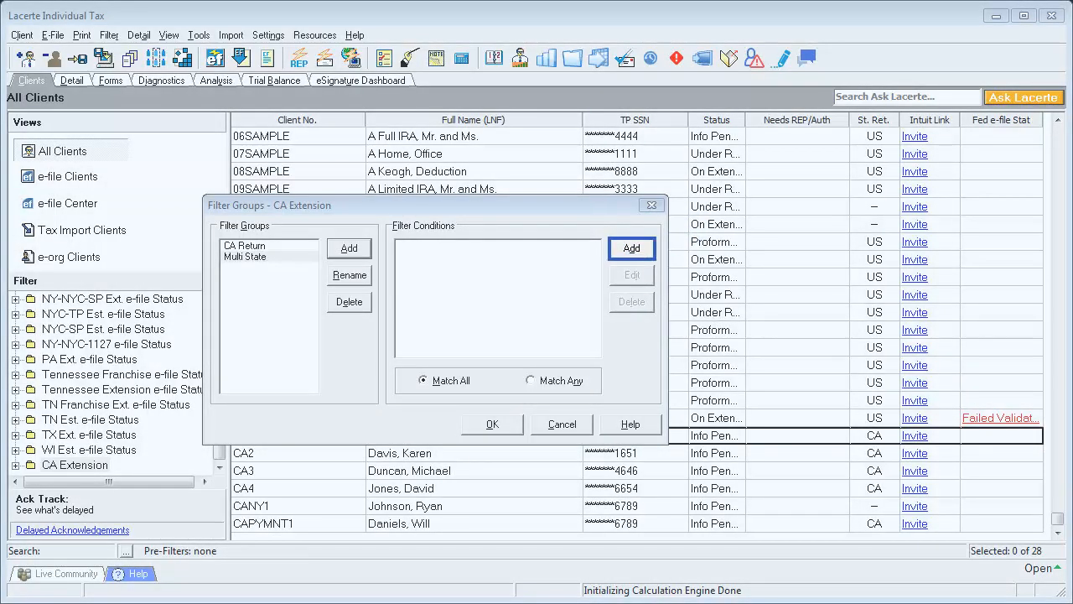
left_click(633, 248)
left_click(517, 208)
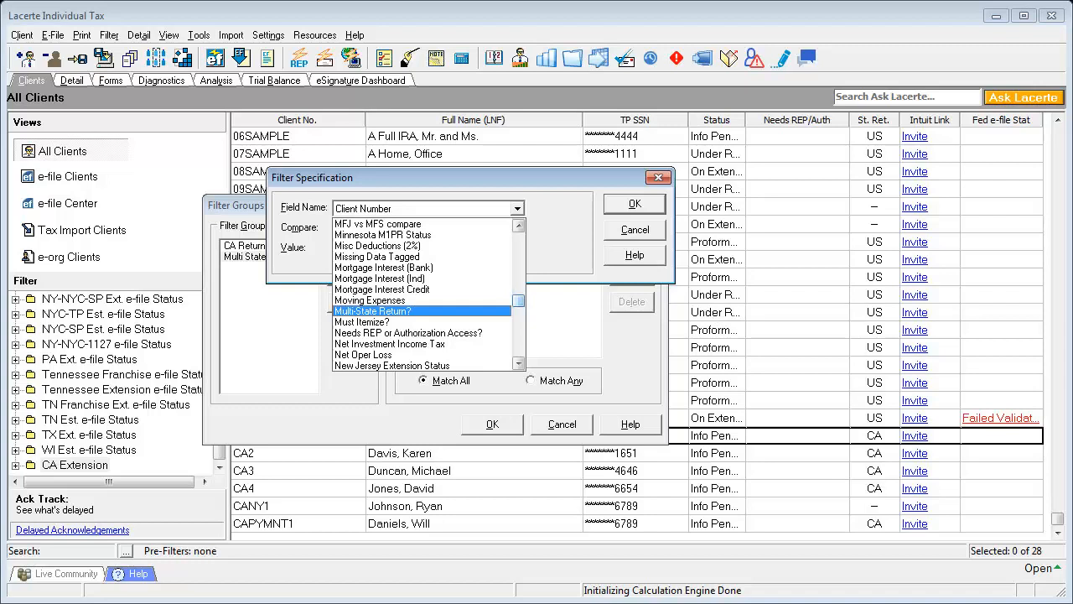
left_click(374, 311)
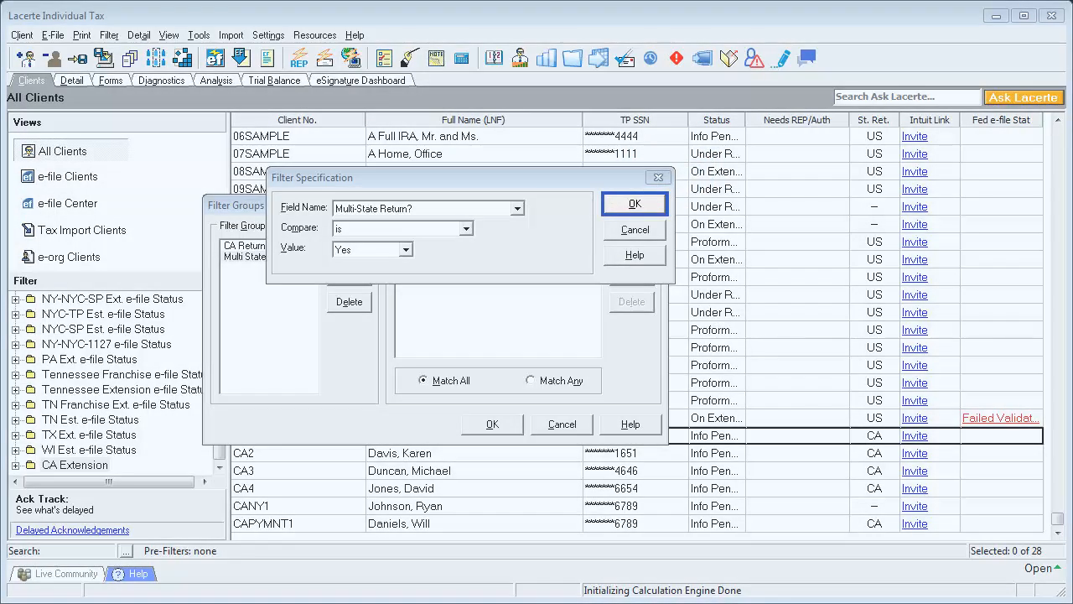
left_click(635, 203)
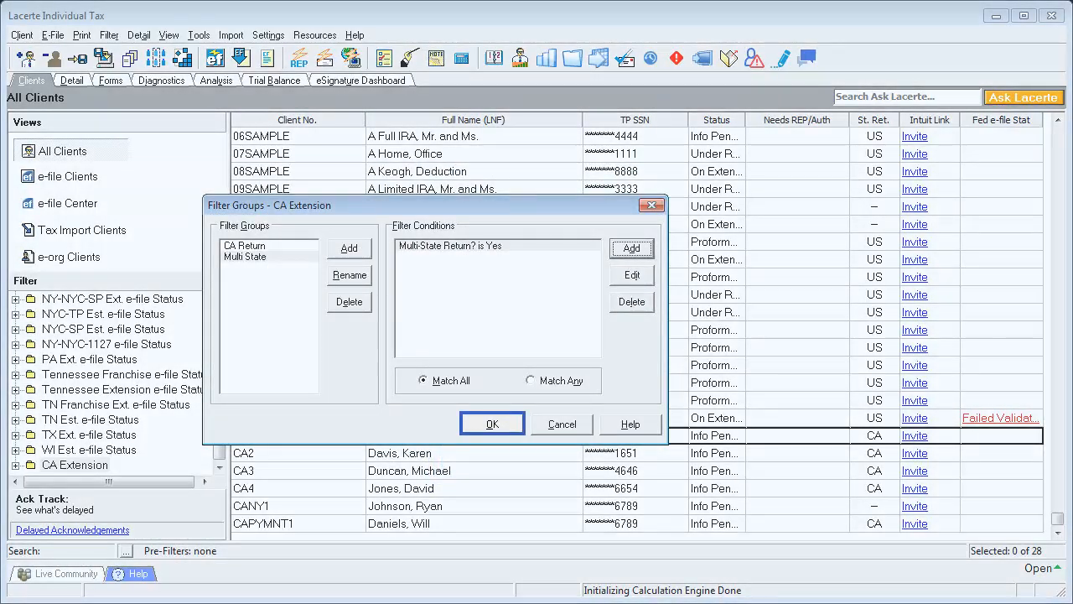
key("Return")
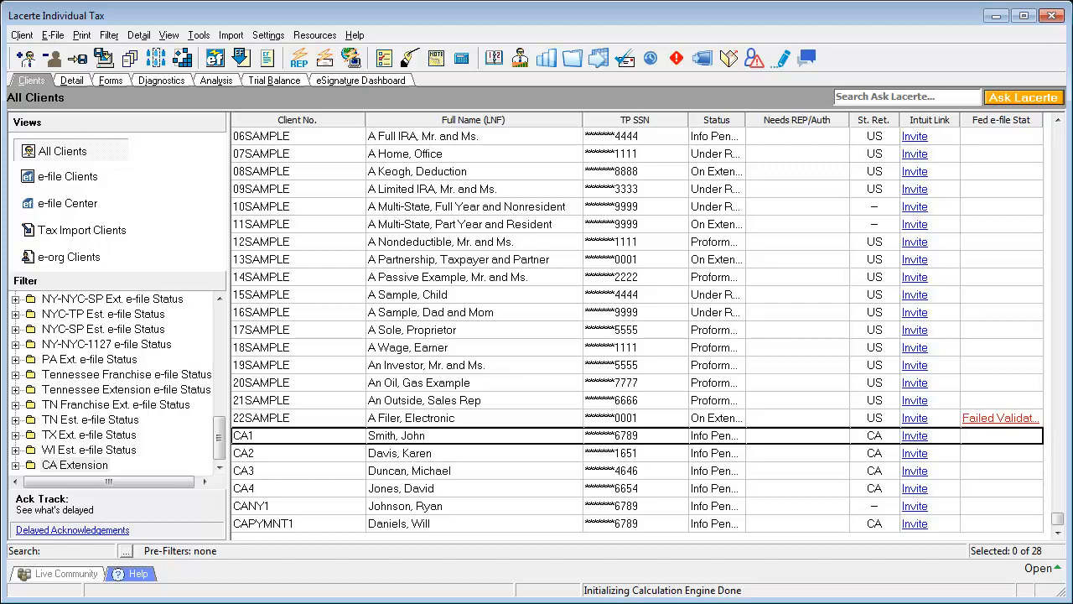
Add State Tax Due Plus Penalties & Interest from the Taxes category to the All Clients display columns in the user options
left_click(269, 35)
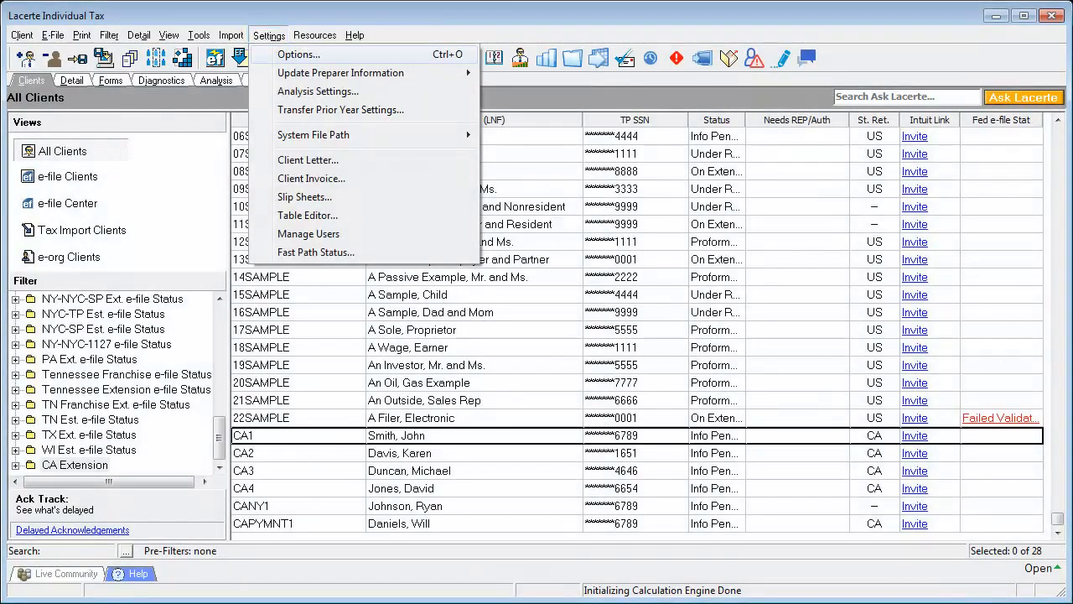
left_click(298, 54)
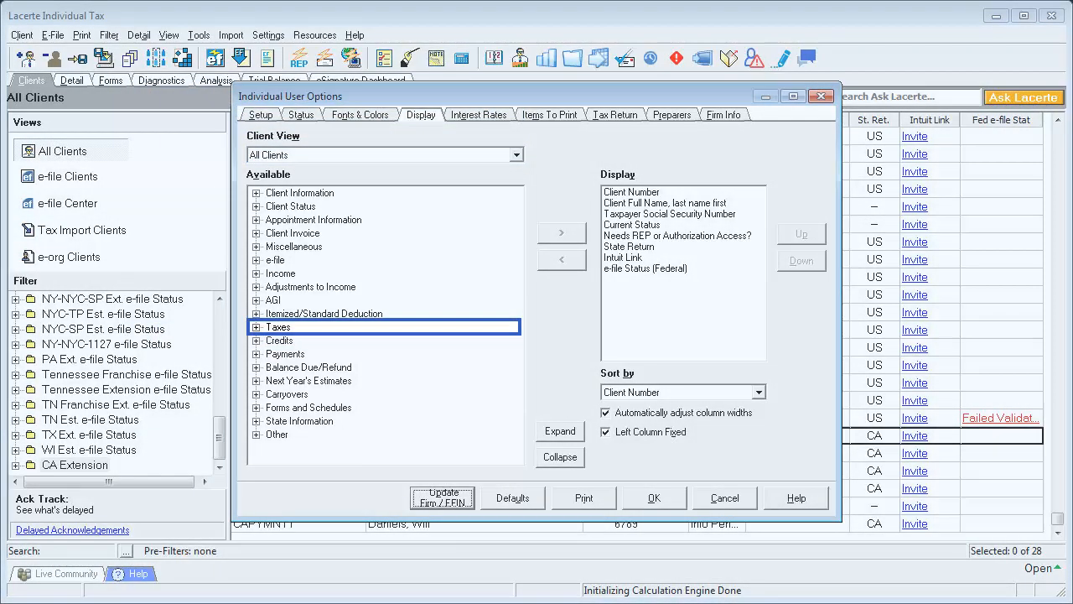
double_click(279, 327)
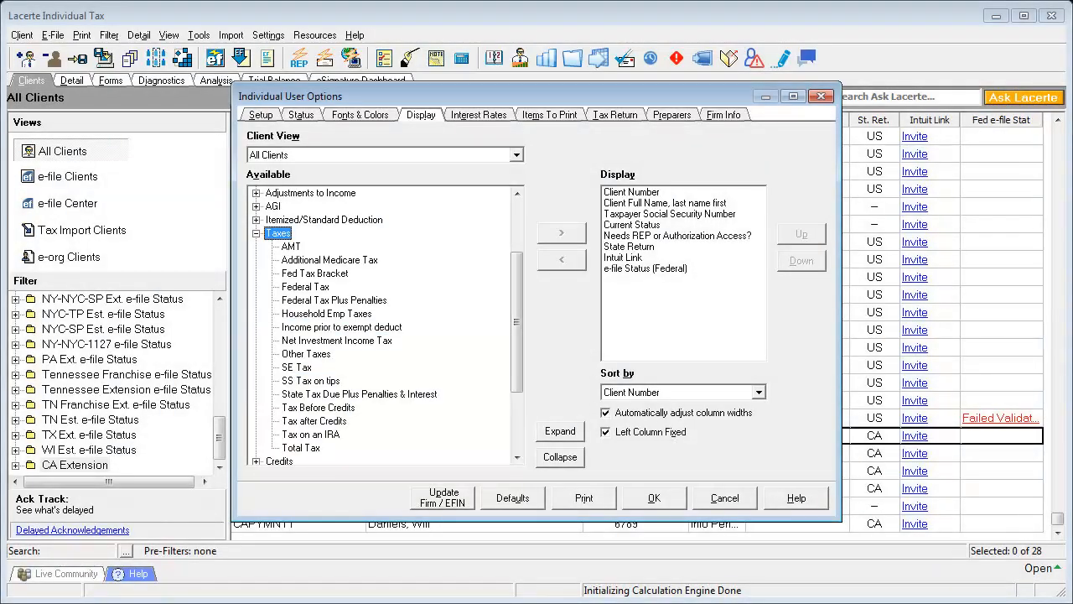
left_click(359, 395)
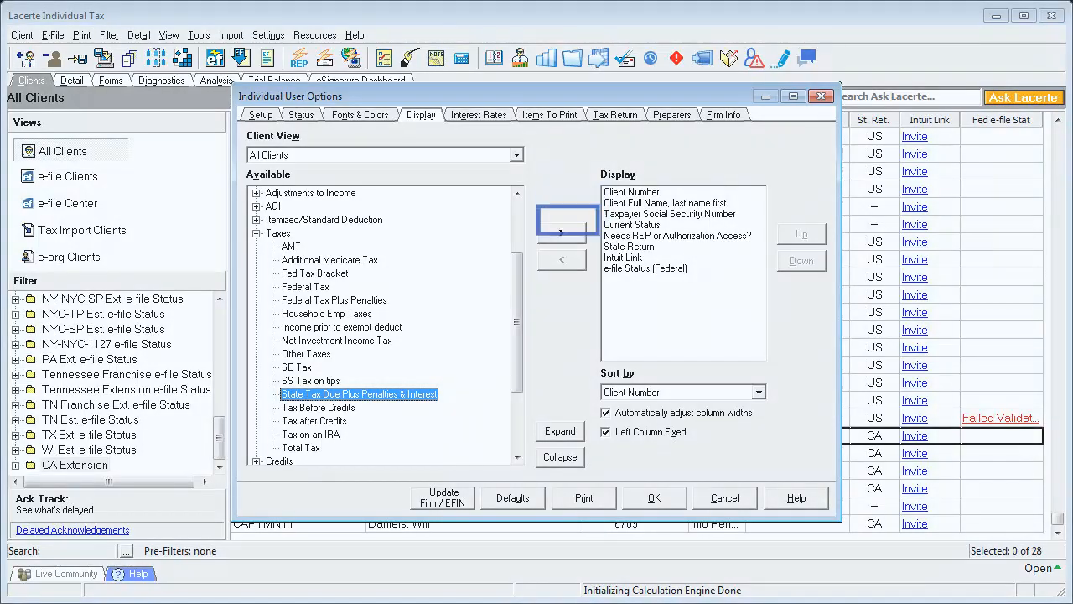
left_click(561, 232)
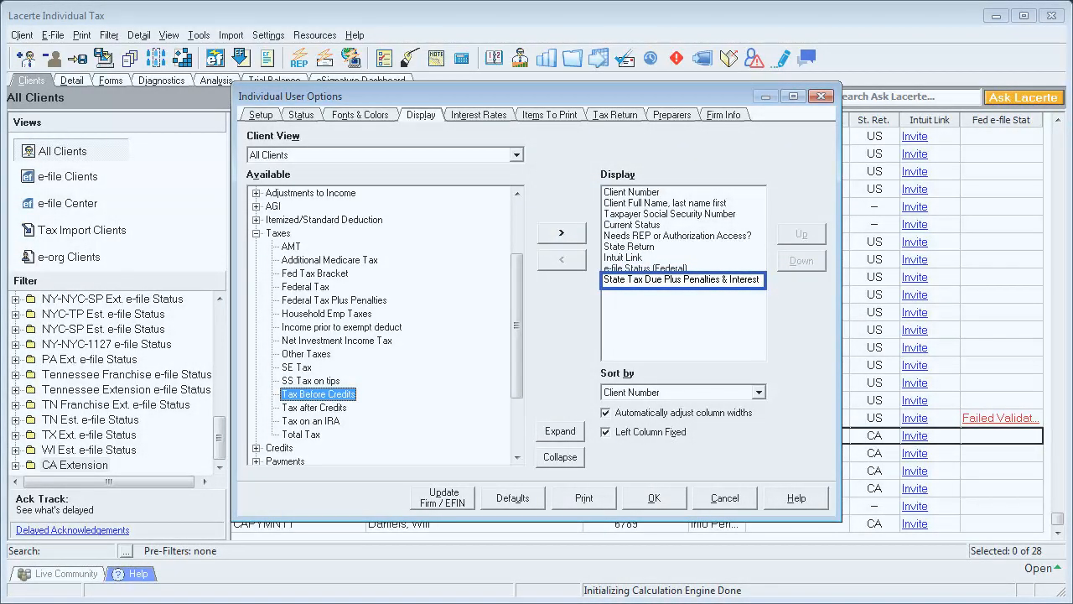
left_click(681, 279)
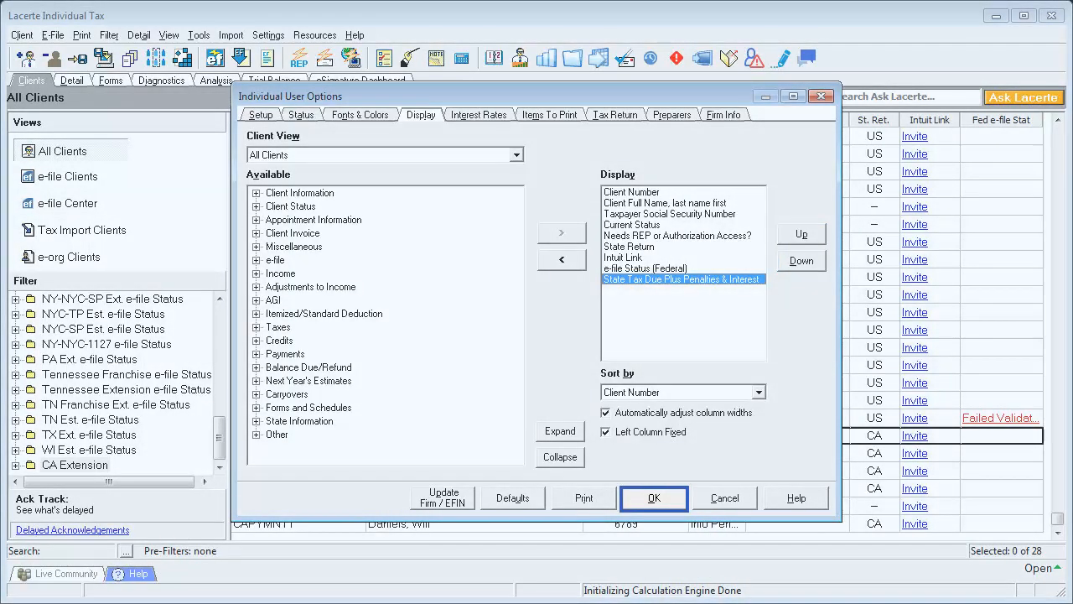
key("Return")
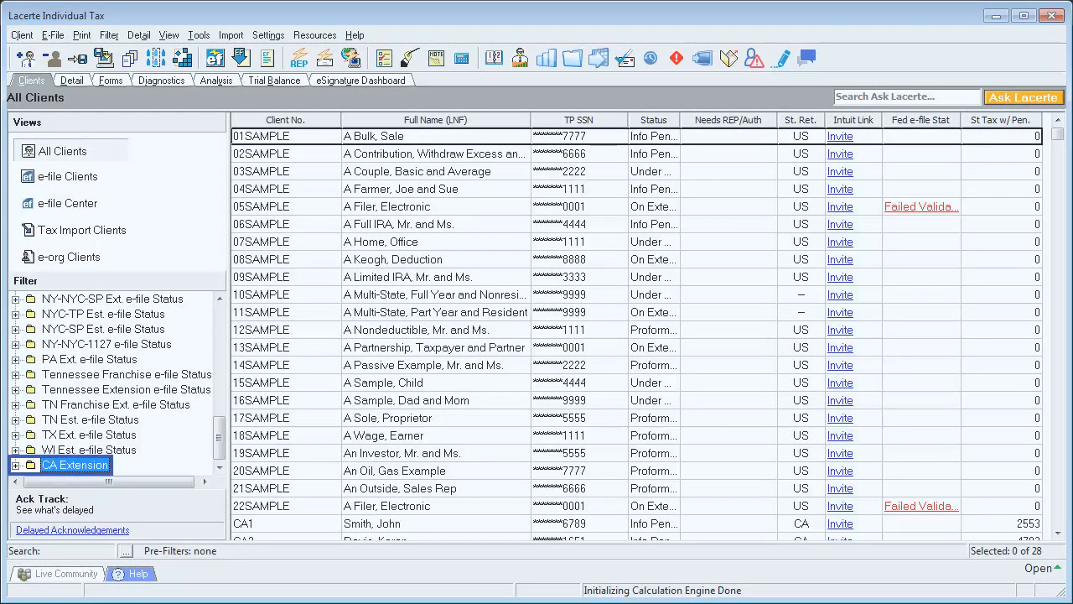
Apply the CA Return group of the CA Extension filter to the client list
left_click(15, 465)
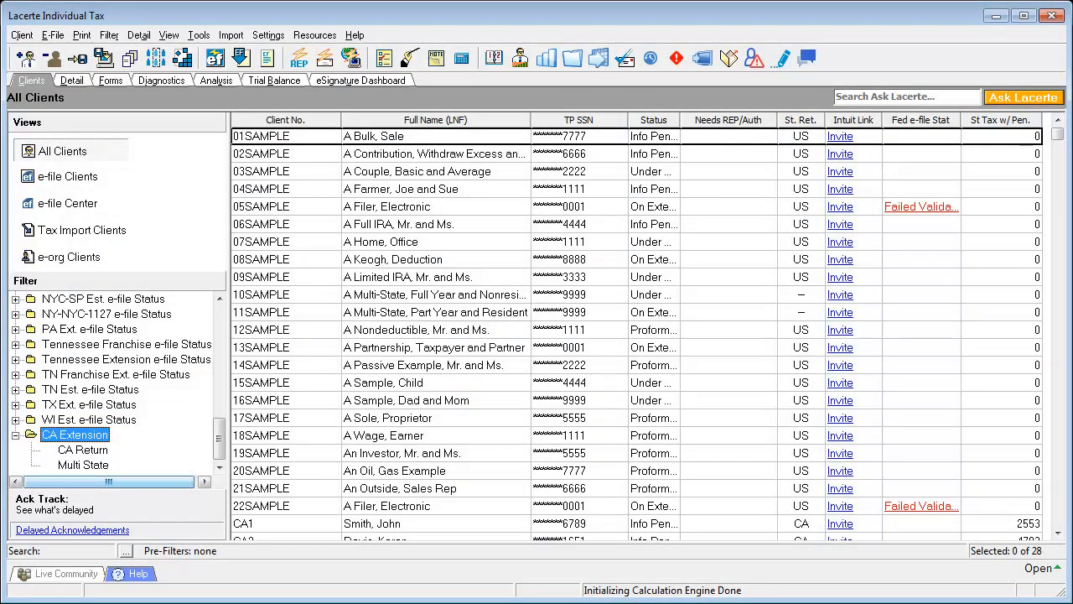
left_click(82, 450)
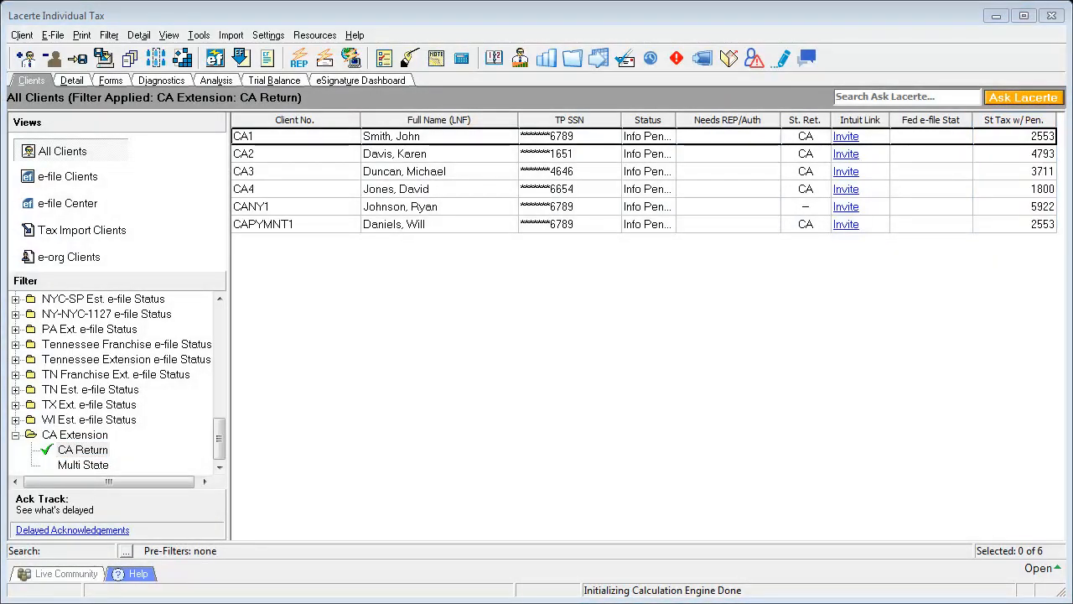
Select the first, third and fifth clients in the filtered list together, and clear the selection
left_click(294, 135)
left_click(293, 171, "ctrl")
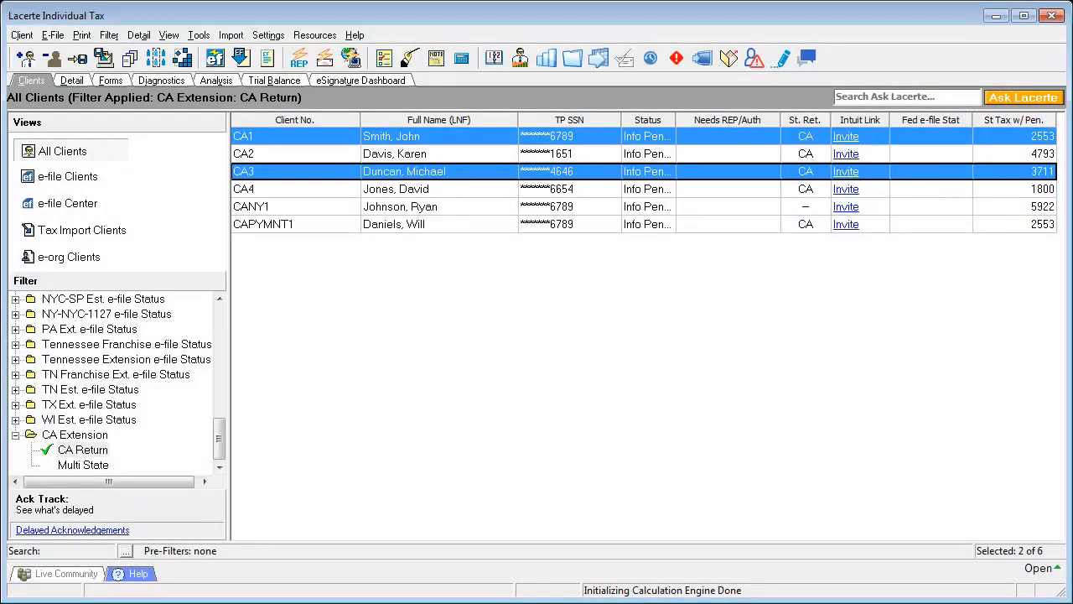
left_click(294, 206, "ctrl")
key("F4")
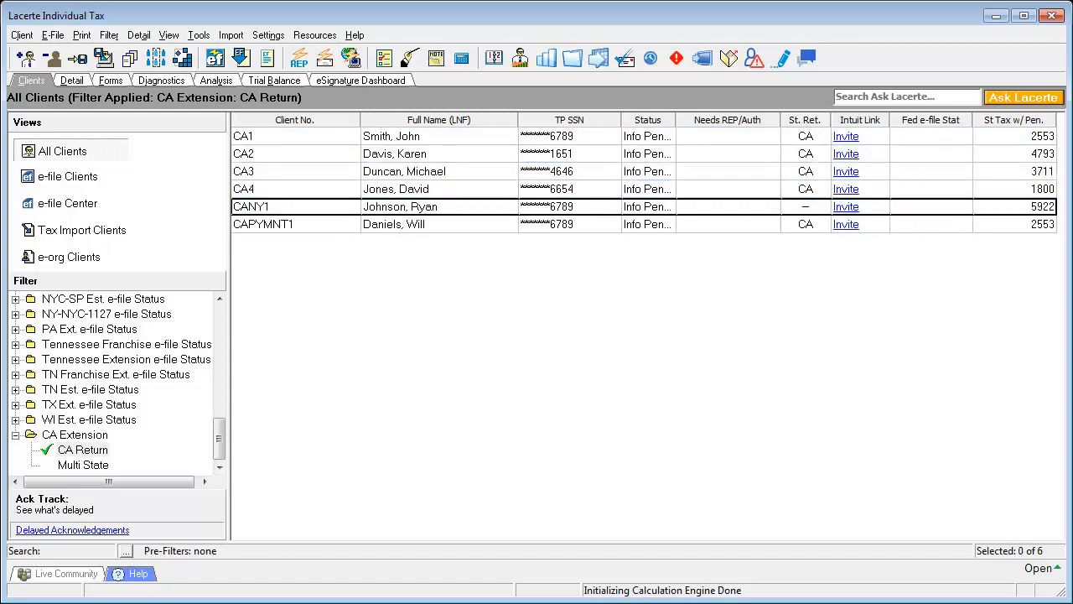
Select all clients in the filtered list and start the e-file Extension Wizard, continuing to its extension selection page
key("F2")
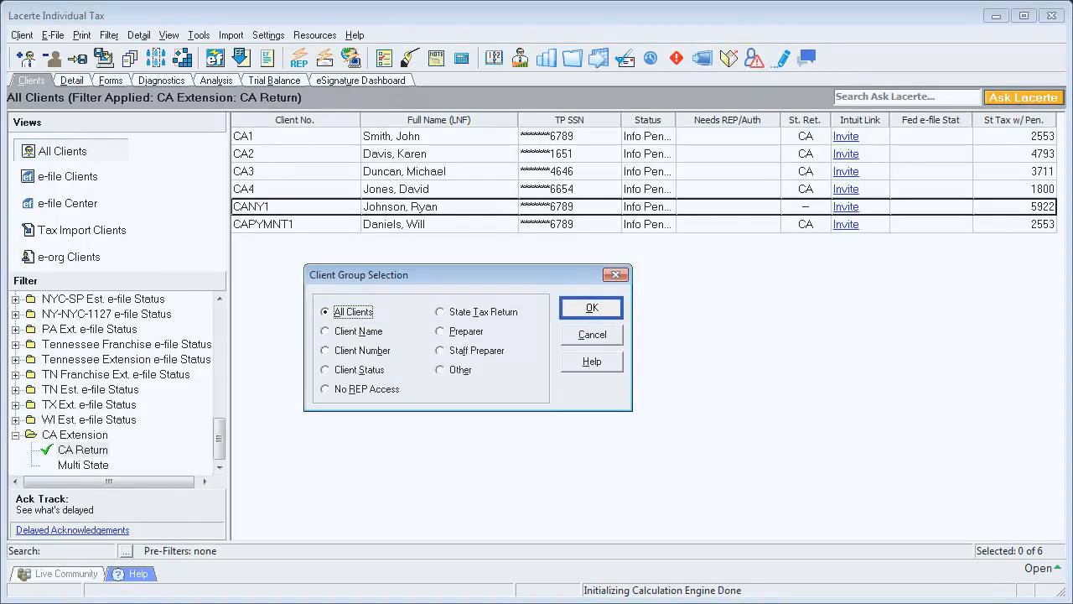
key("Return")
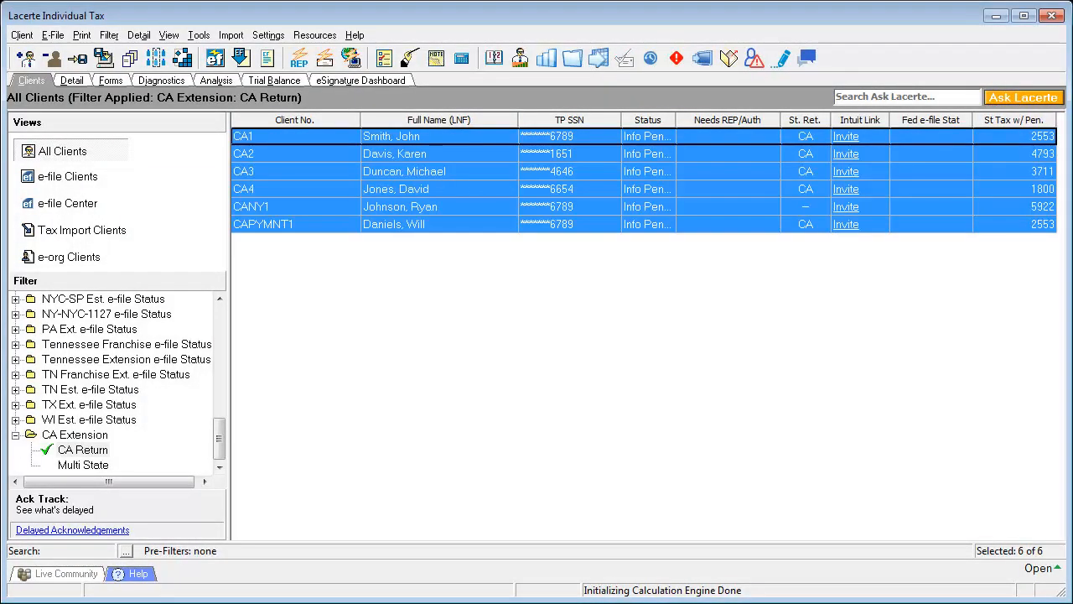
key("alt+e")
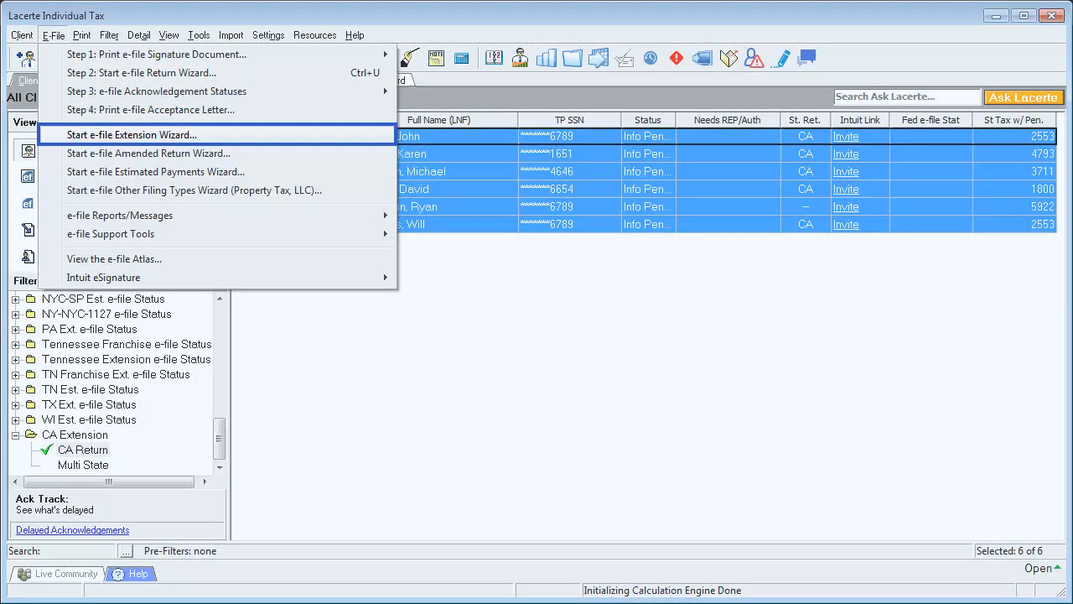
key("Return")
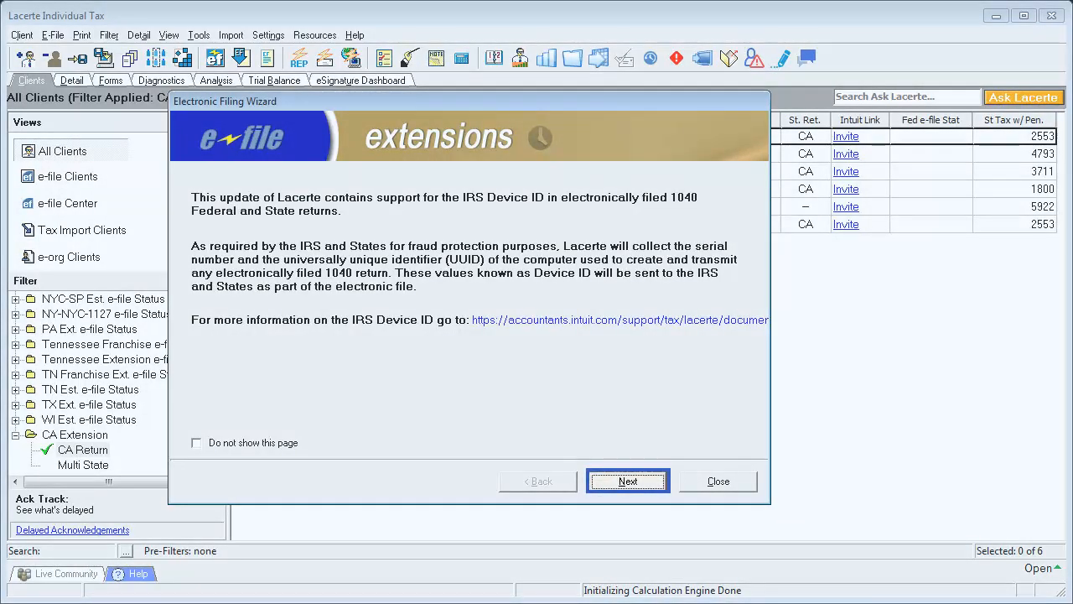
key("Return")
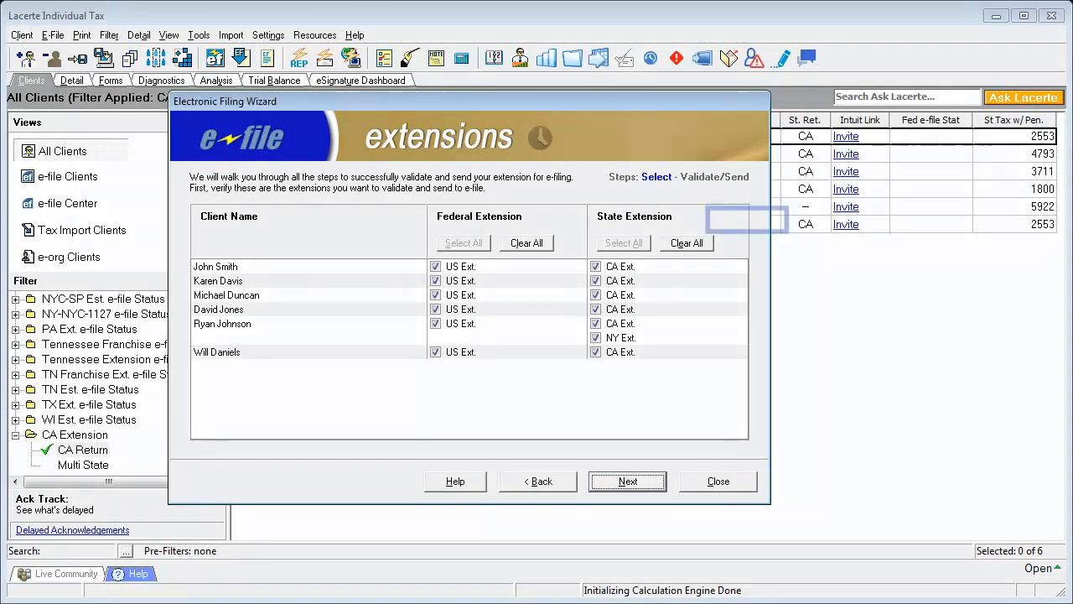
Clear and reselect all state extensions, and clear all federal extensions in the wizard's selection list
left_click(687, 242)
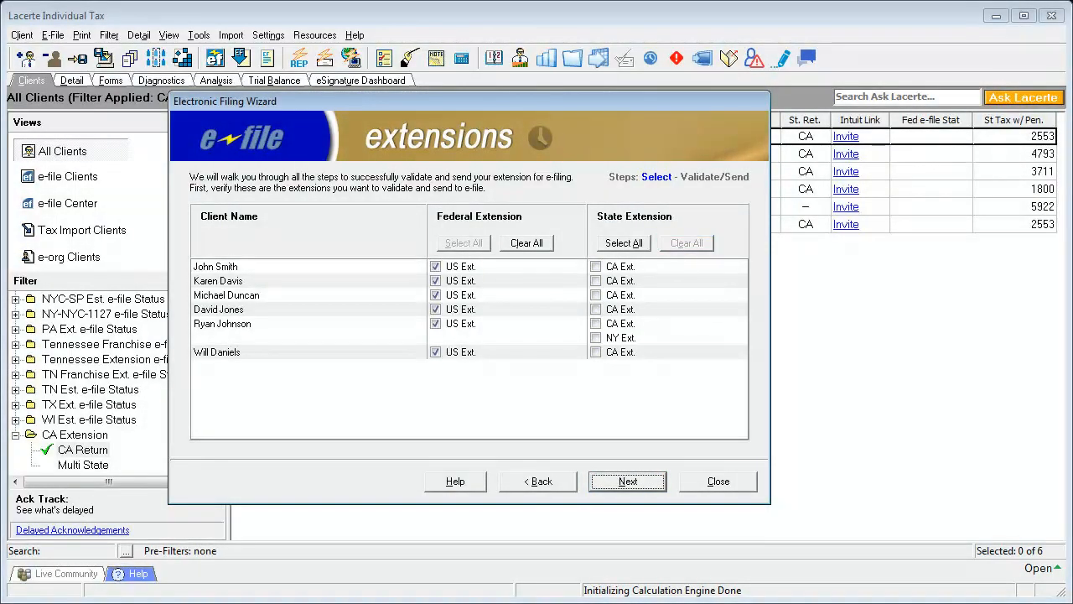
left_click(624, 243)
left_click(527, 242)
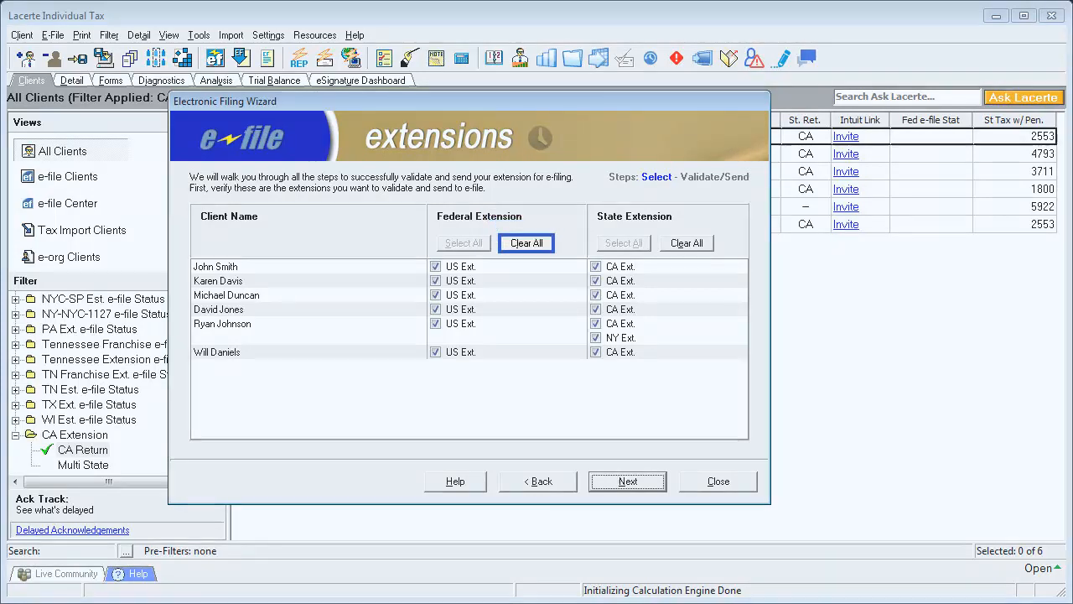